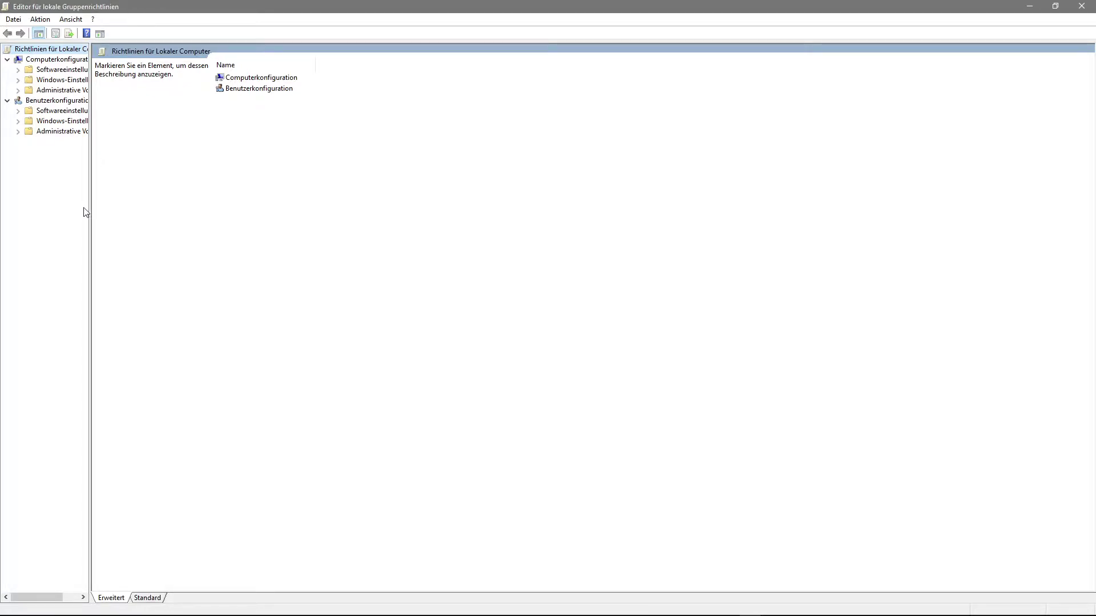
Widen the policy tree and open the Windows Update folder under Computerkonfiguration, Administrative Vorlagen, Windows-Komponenten.
drag(89, 209, 228, 212)
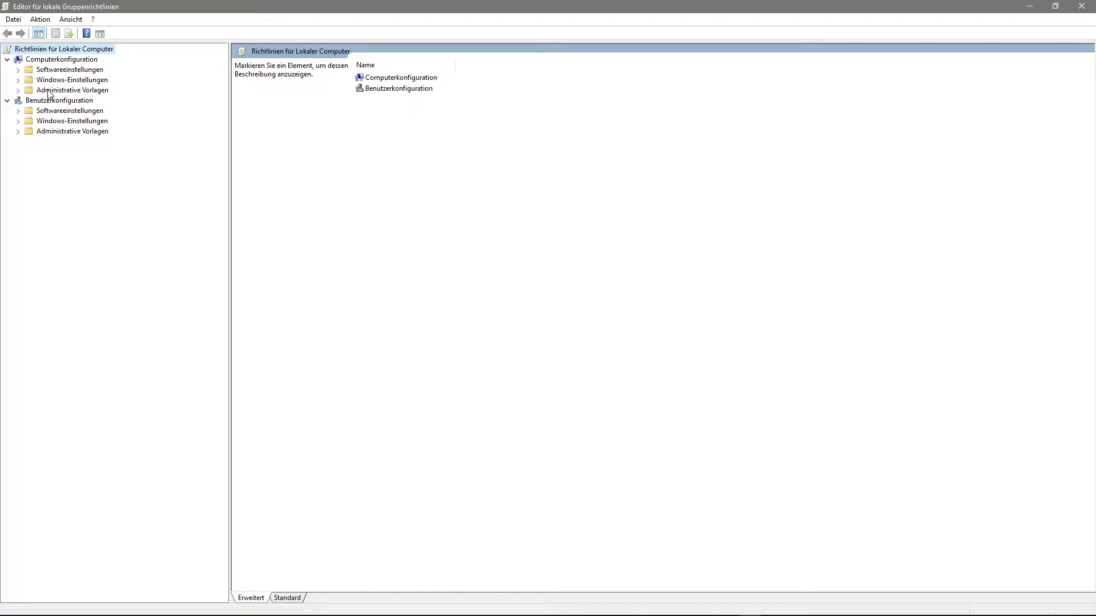
click(19, 91)
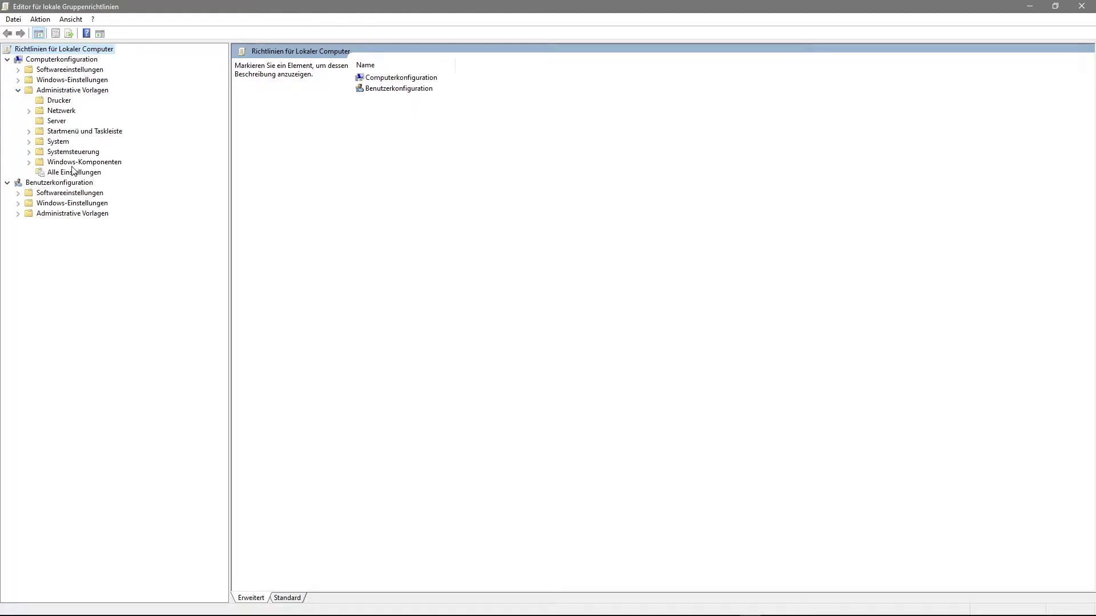
click(29, 163)
scroll(85, 171, down, 4)
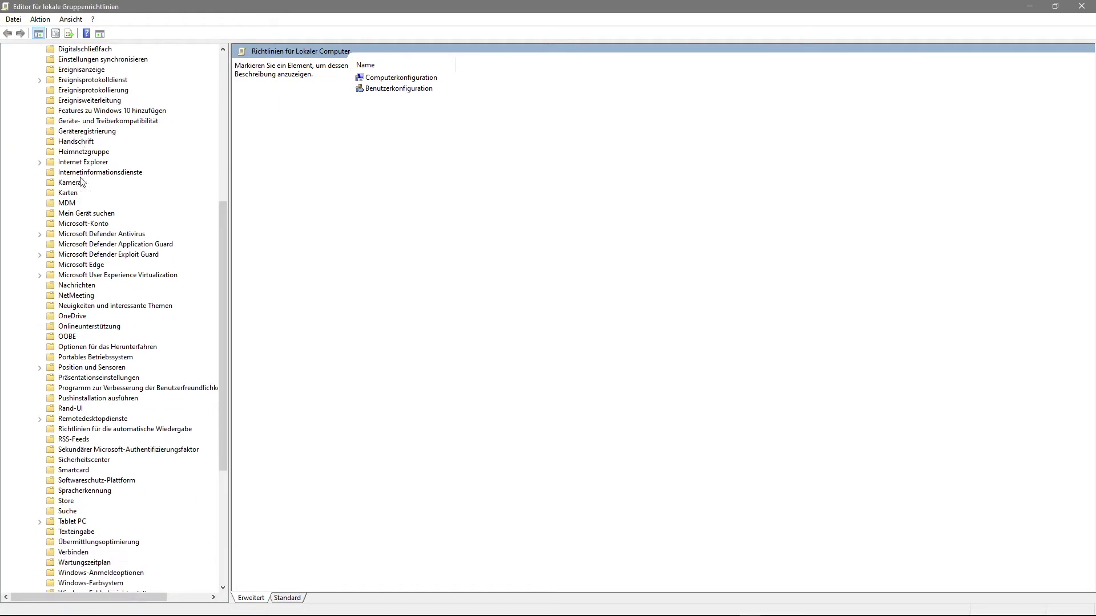
scroll(80, 181, down, 8)
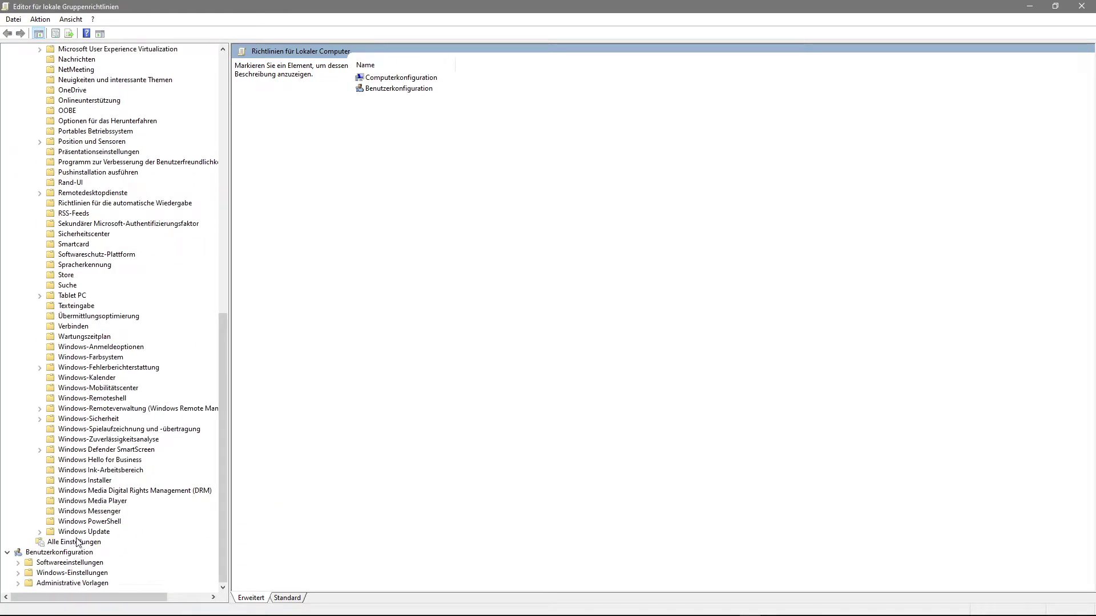
click(51, 535)
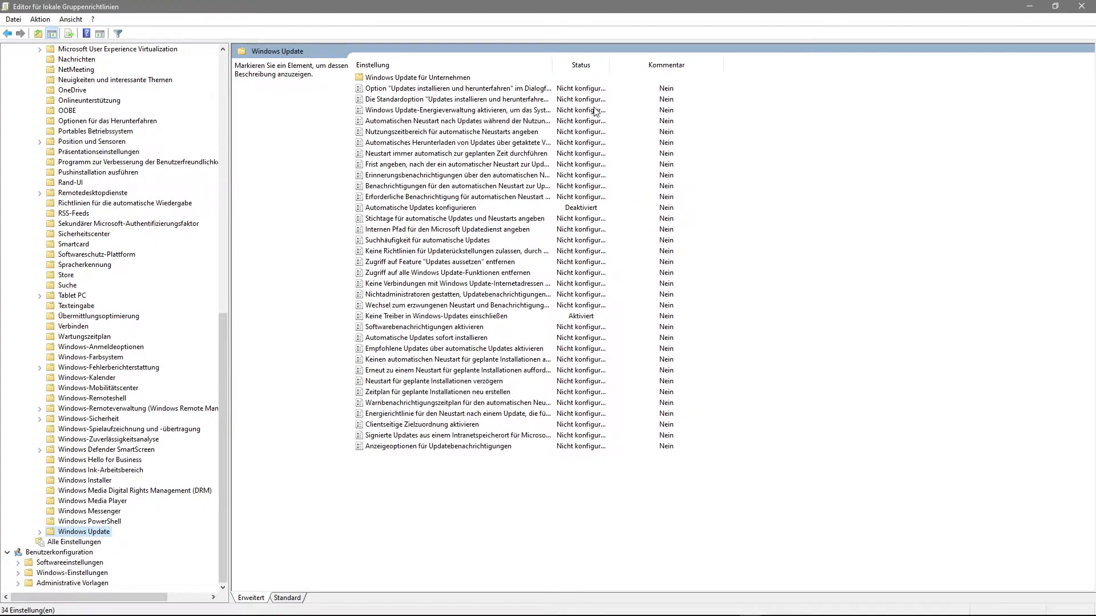
Open the policy "Automatische Updates konfigurieren" and examine its state and the start of its help text.
double_click(364, 212)
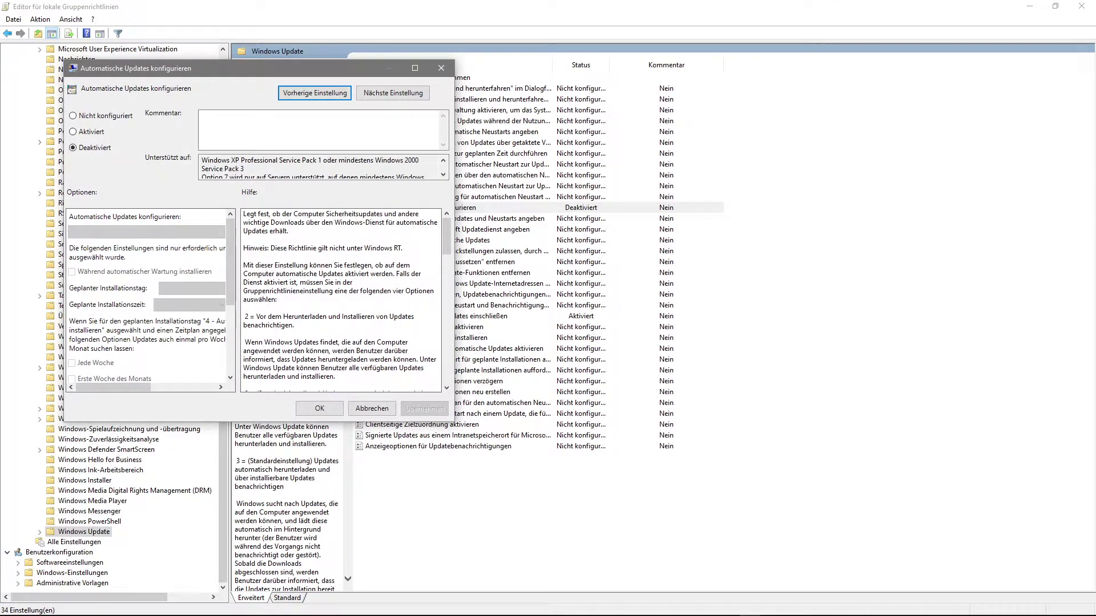
drag(237, 74, 822, 138)
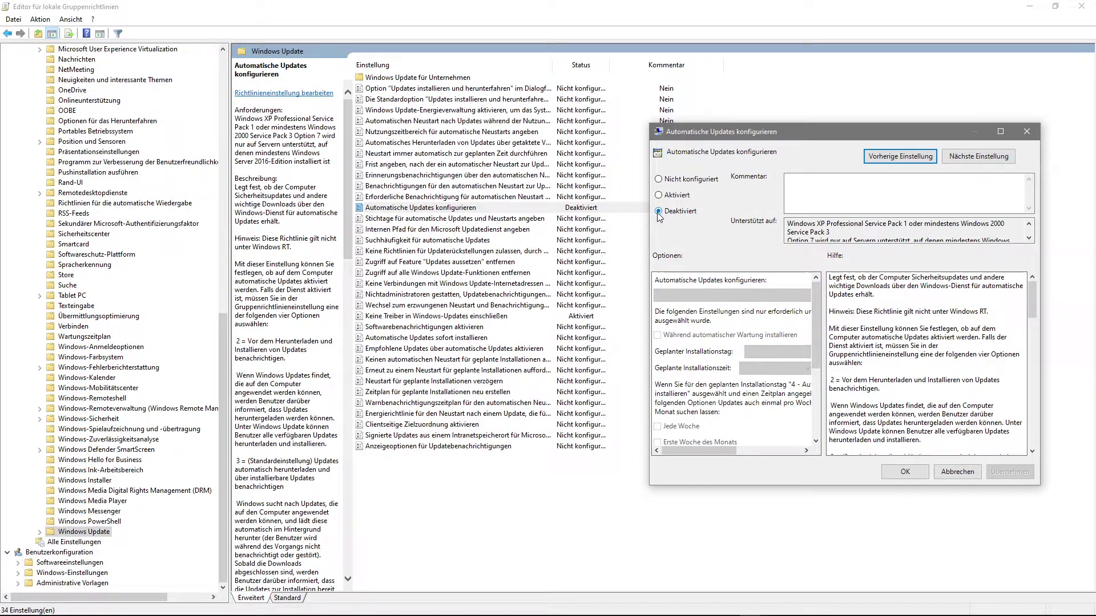
drag(836, 136, 862, 102)
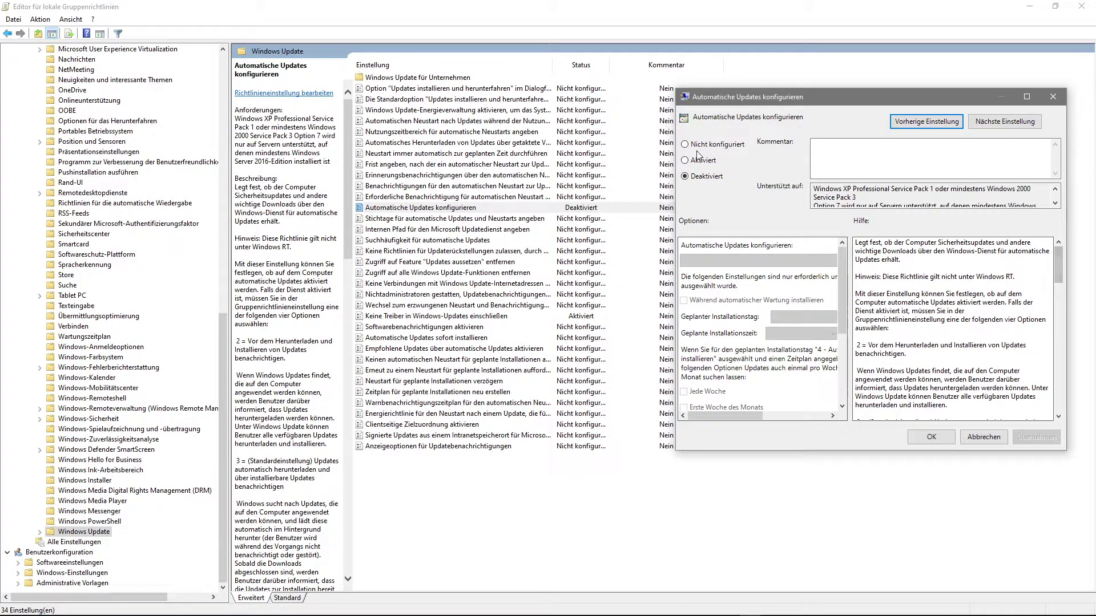
drag(833, 96, 808, 96)
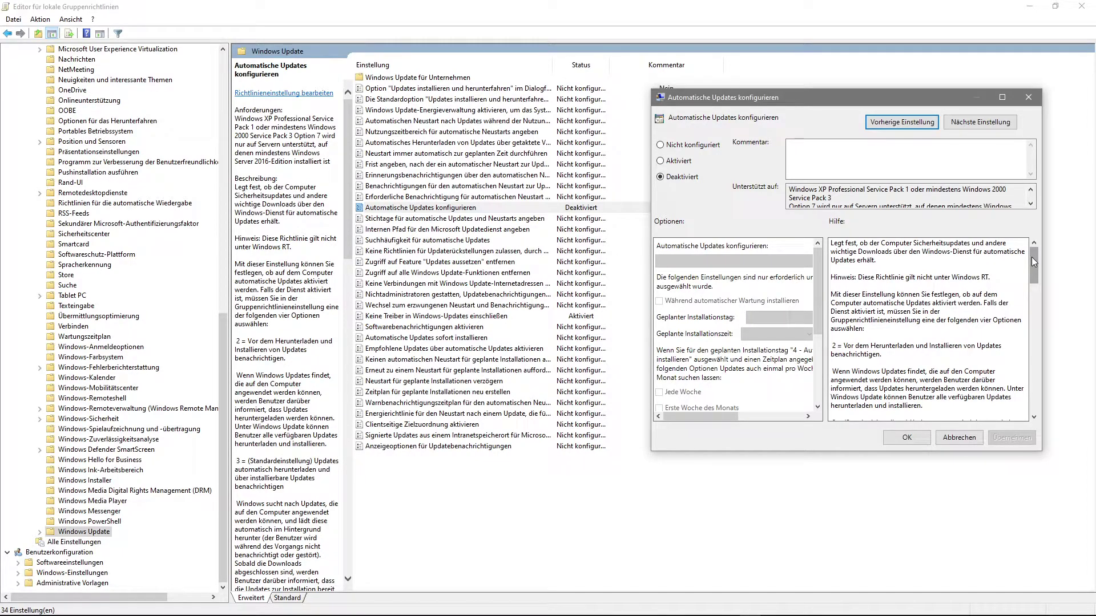
drag(1033, 257, 1033, 260)
Switch the policy to Aktiviert to inspect the available automatic update modes, and return it to Deaktiviert.
click(661, 160)
click(711, 261)
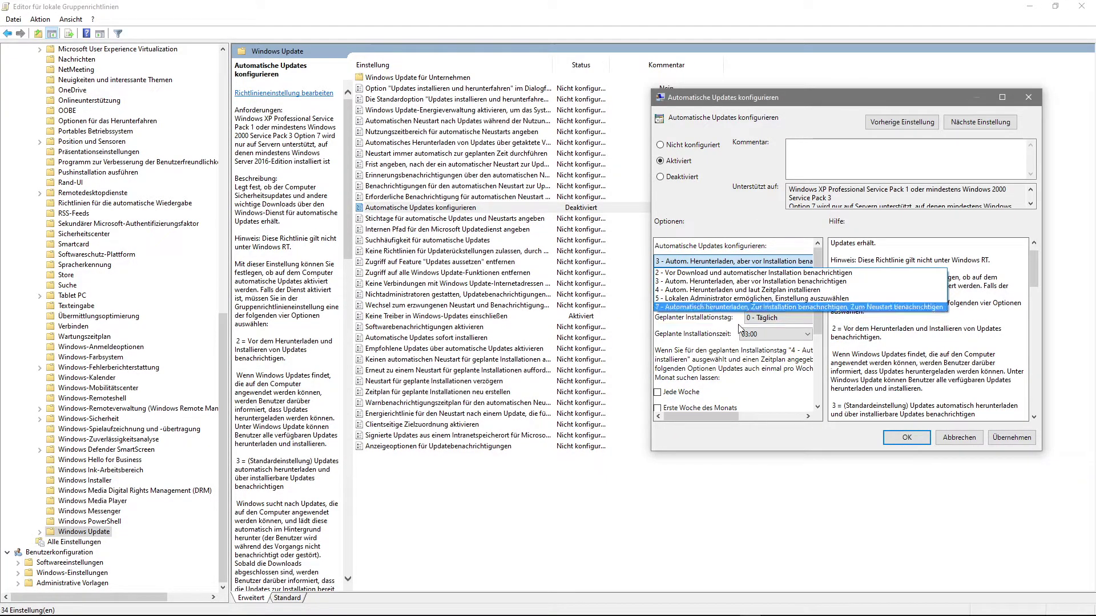
click(663, 179)
click(677, 178)
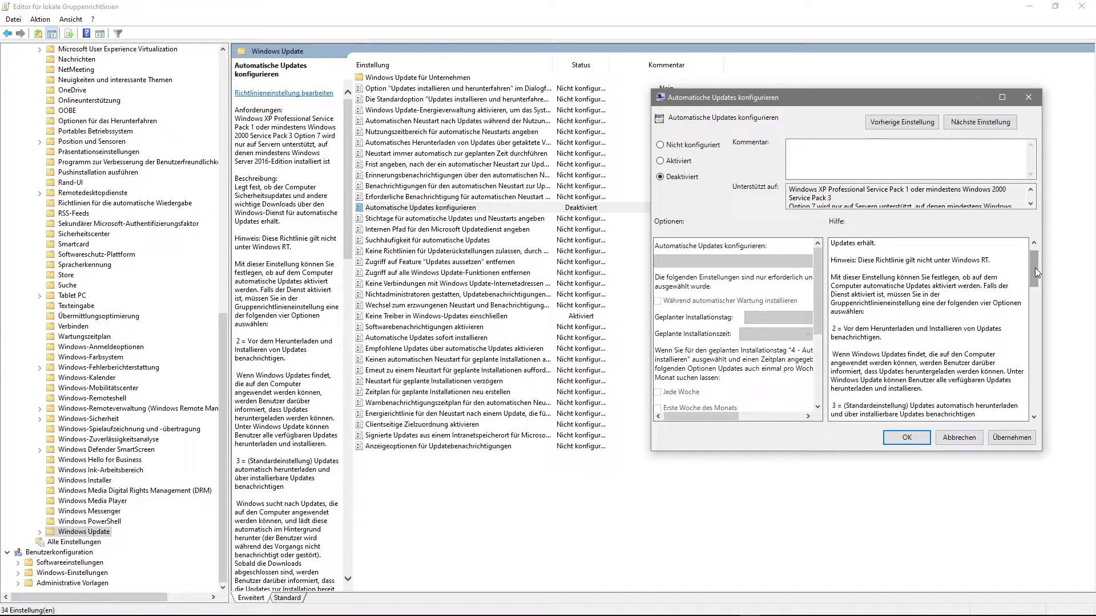
Read the rest of the automatic updates policy's help text and close the policy without saving.
drag(1036, 269, 1034, 276)
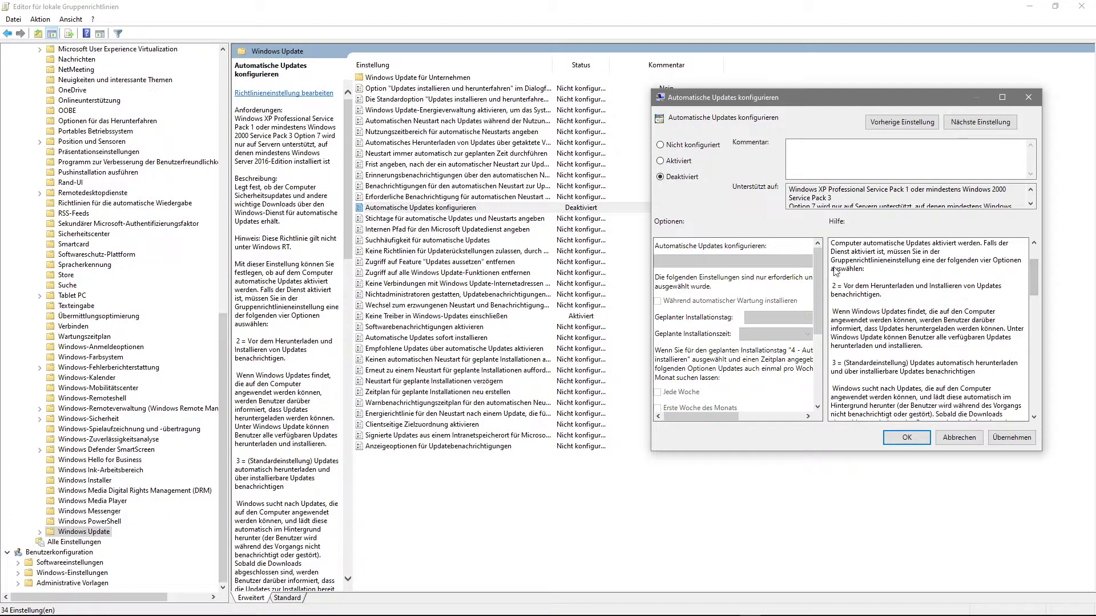
drag(1036, 272, 1042, 390)
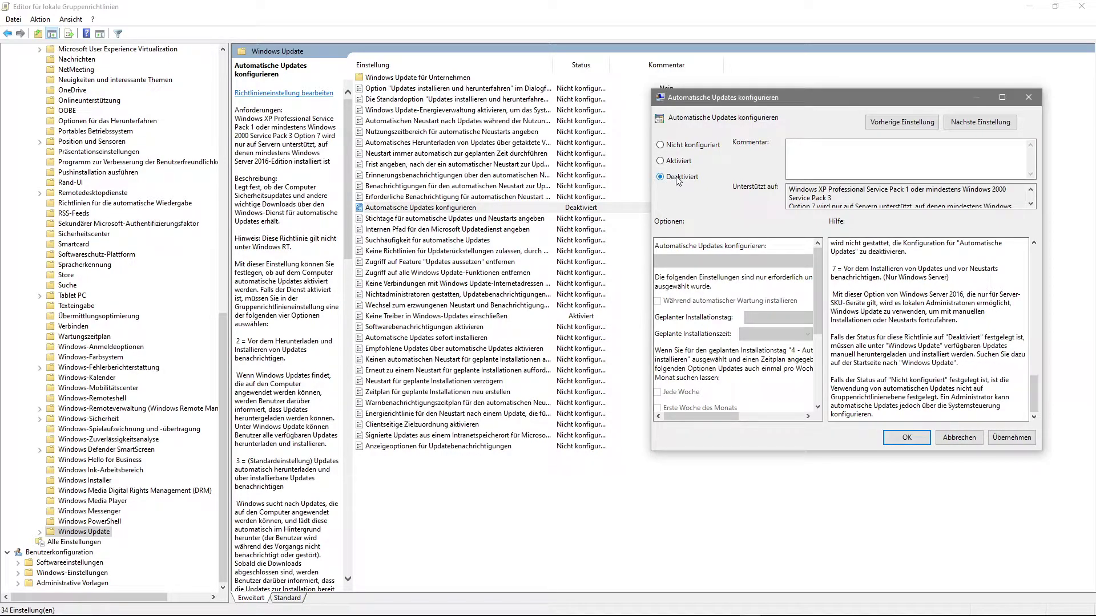
click(960, 438)
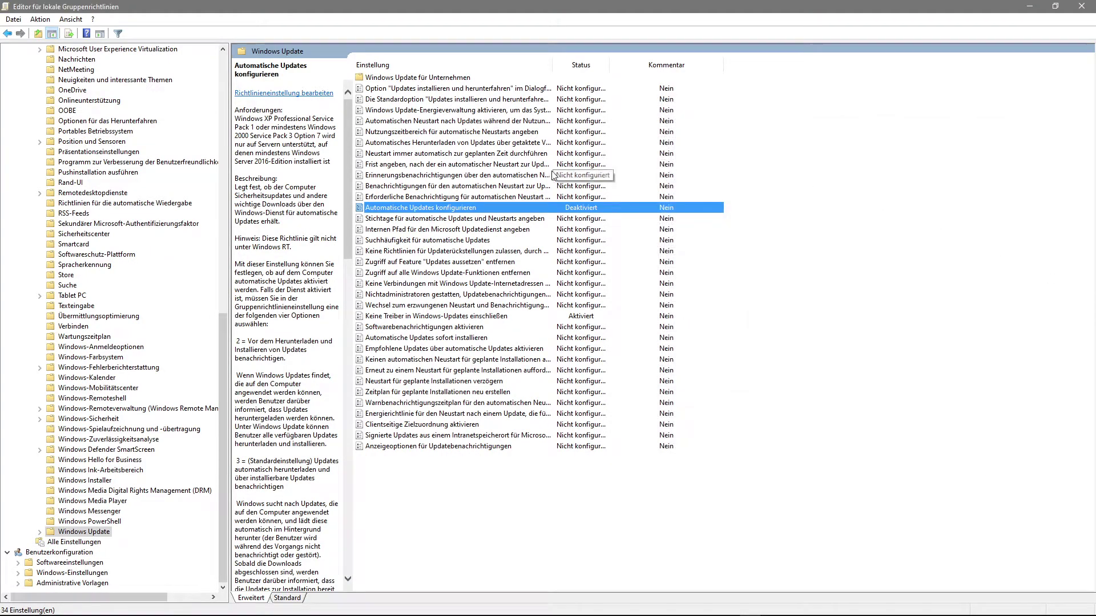
Review the state and help text of the policy "Keine Treiber in Windows-Updates einschließen" and close it without saving.
double_click(360, 316)
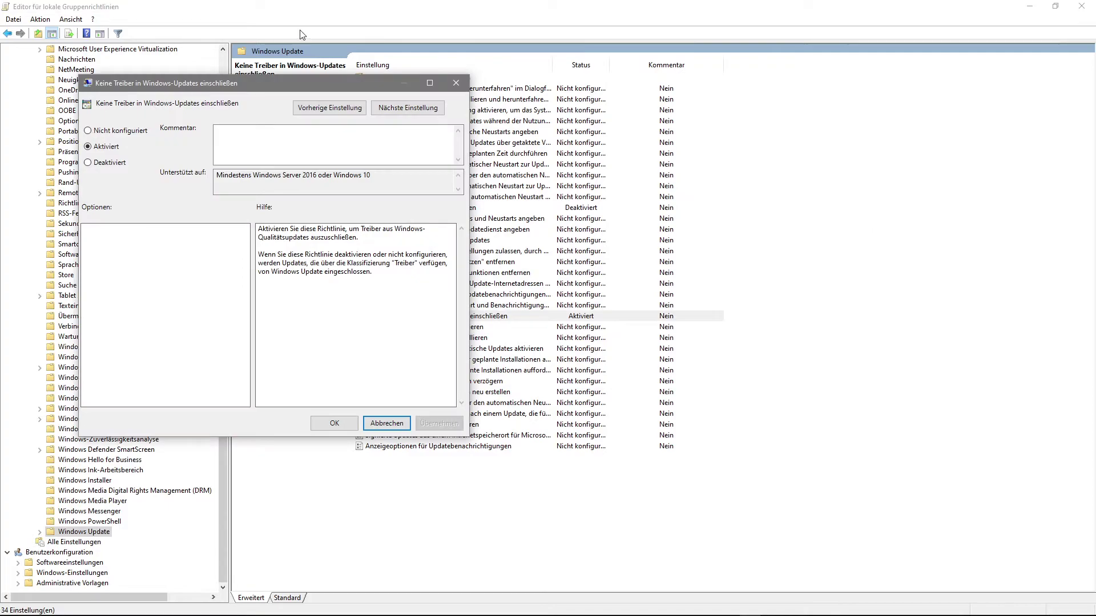
drag(289, 92, 662, 141)
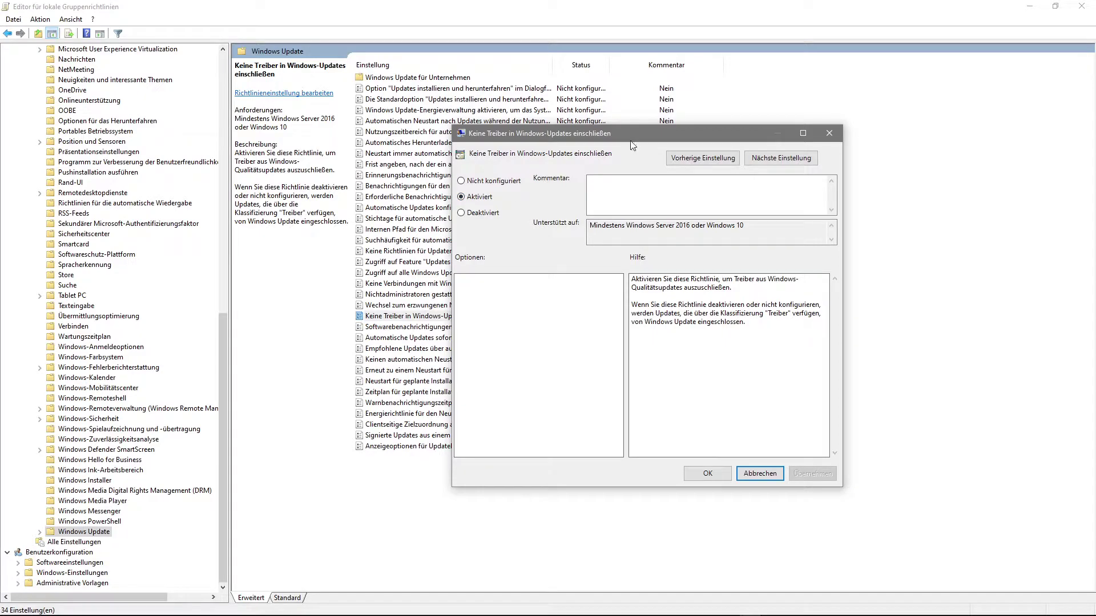
drag(636, 135, 608, 149)
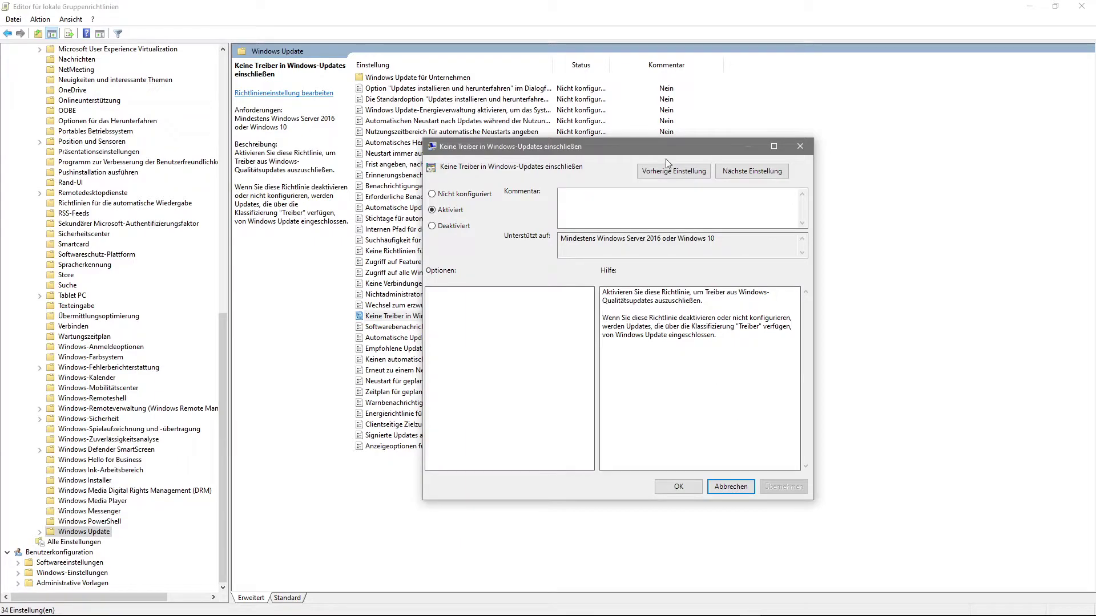
click(728, 488)
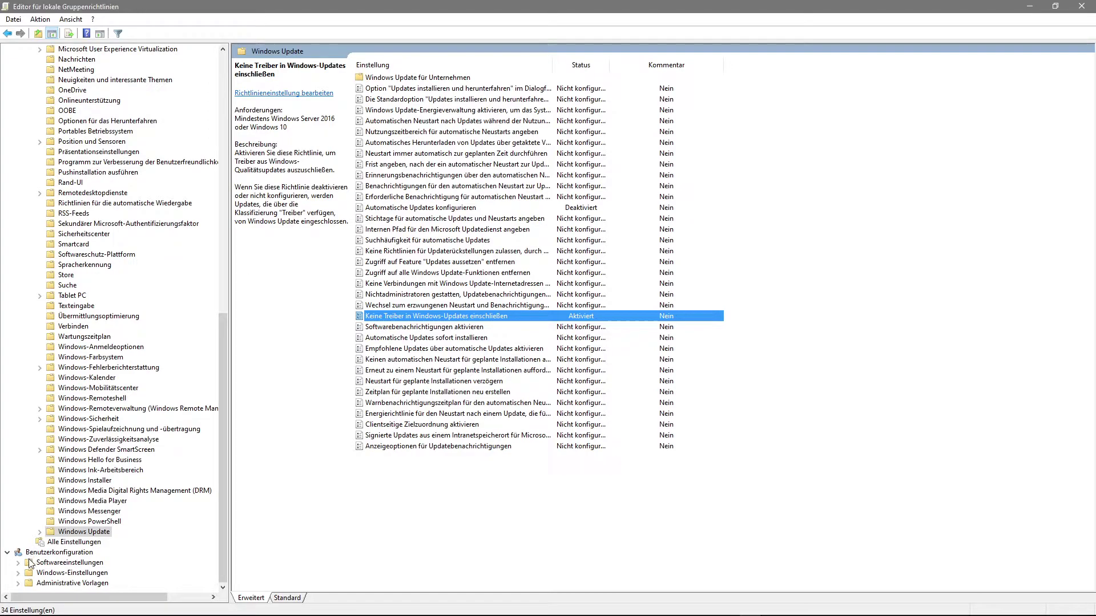
Review the target version in "Zielversion des Funktionsupdates auswählen" under Windows Update für Unternehmen and close the policy without saving.
click(39, 531)
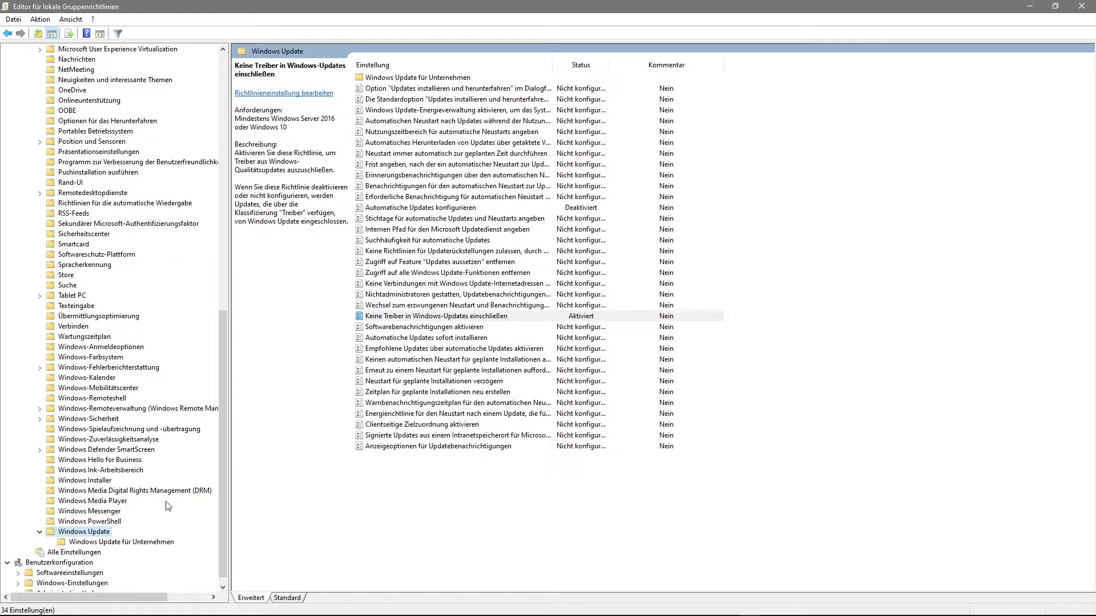
click(63, 544)
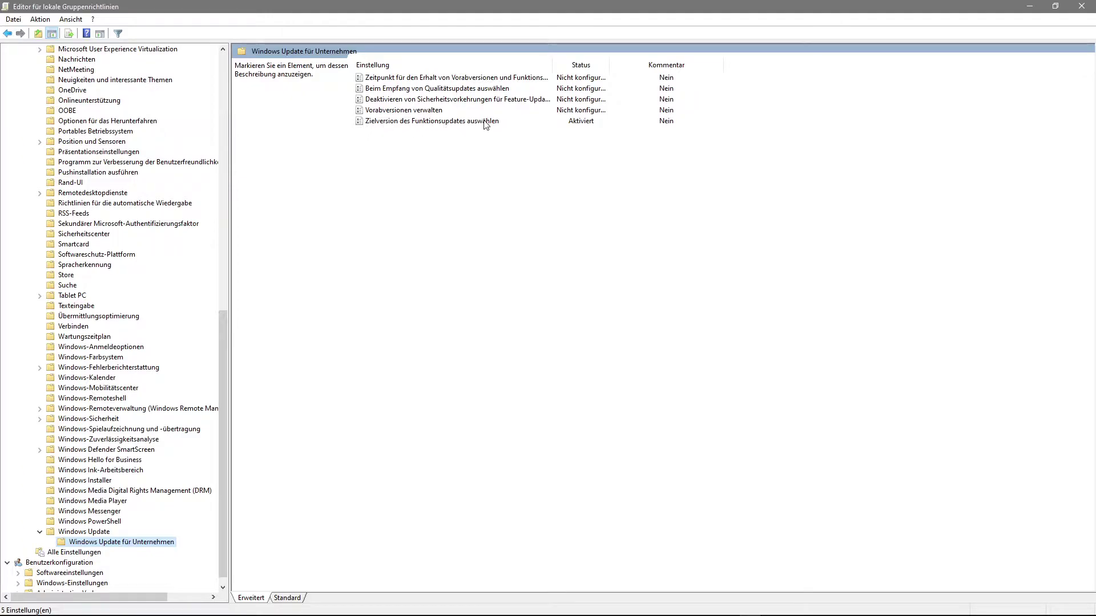
double_click(361, 122)
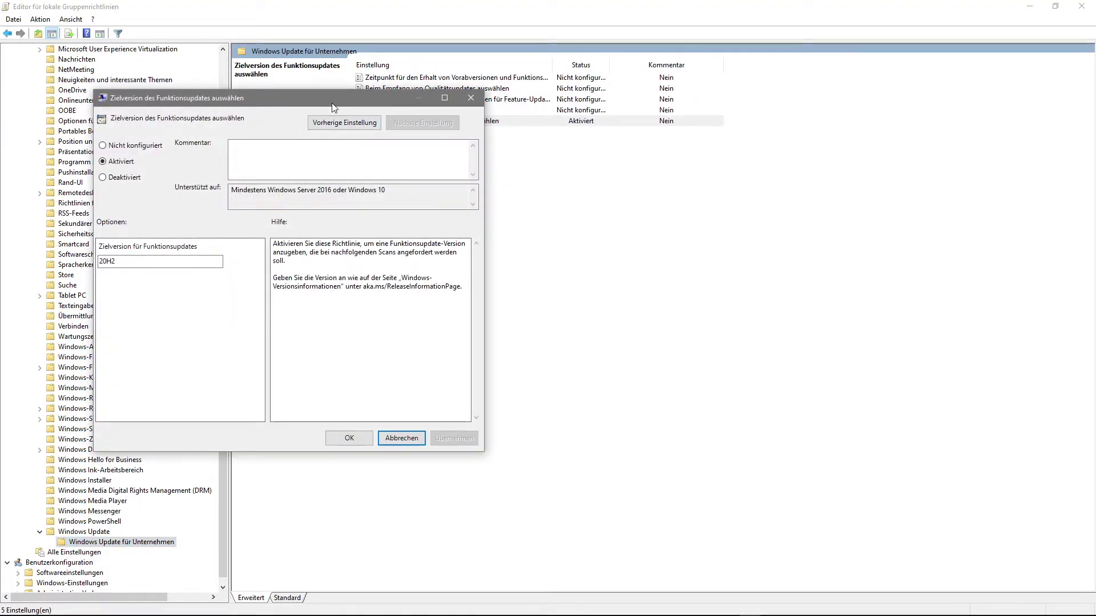
drag(334, 108, 663, 106)
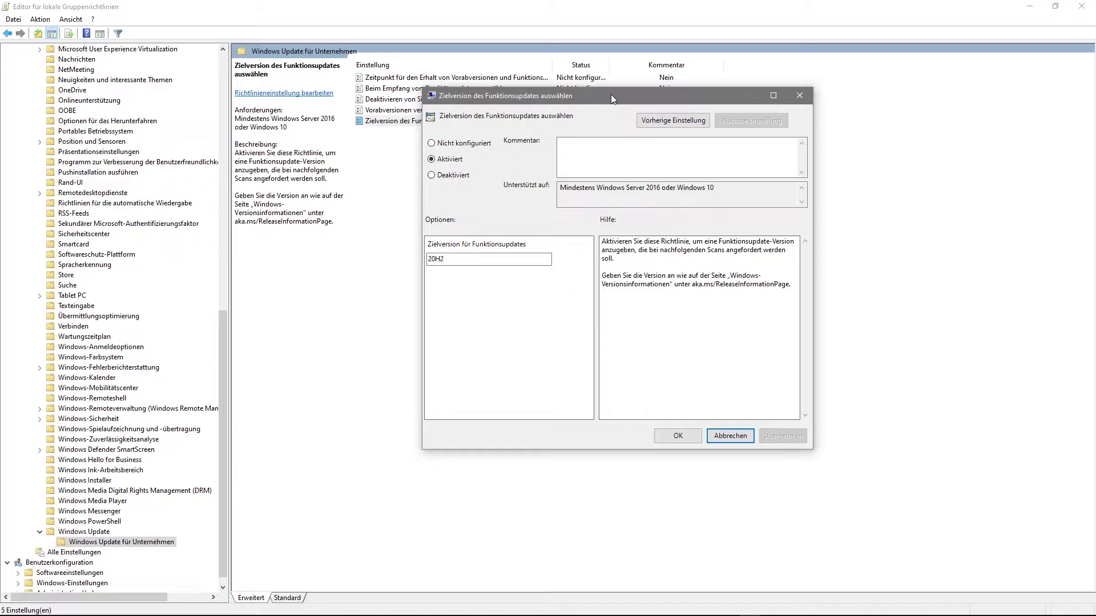
click(497, 258)
drag(612, 94, 599, 110)
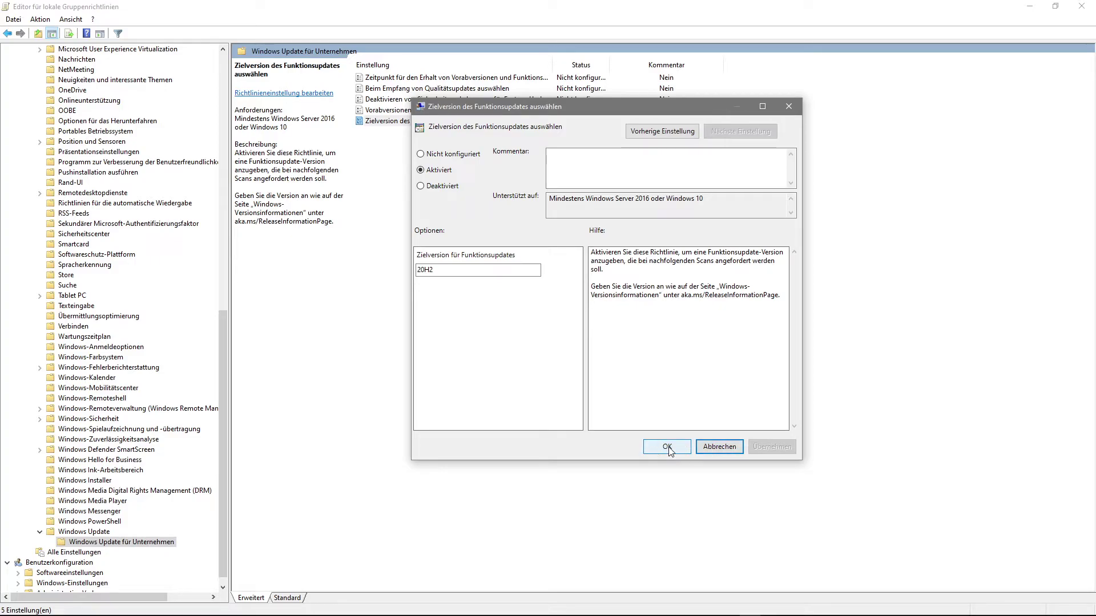
click(718, 447)
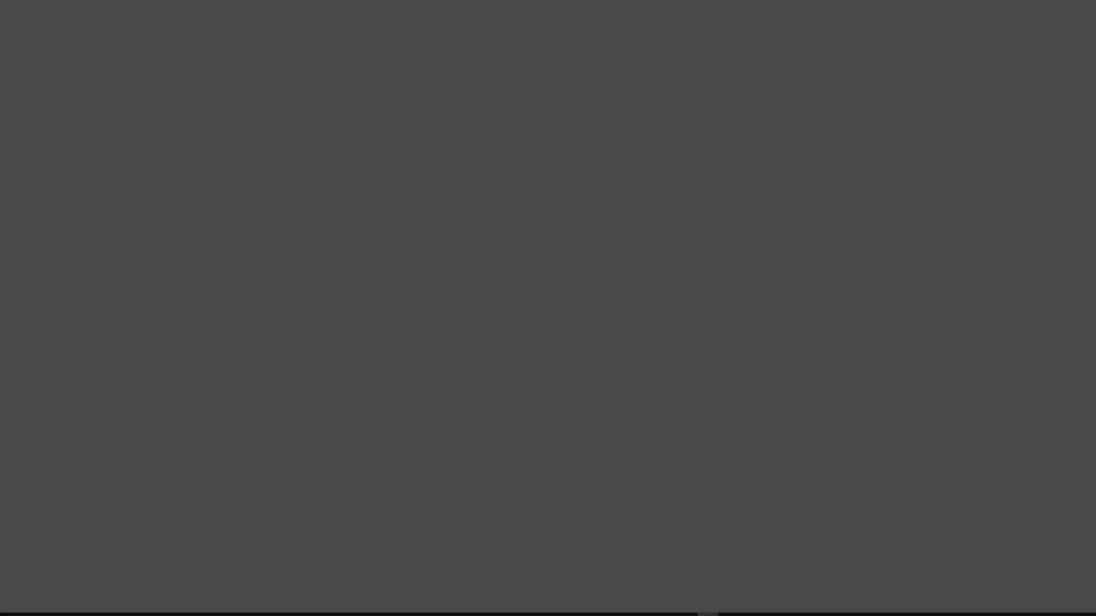
Switch to the Windows Update page in Einstellungen and view the configured update policies.
click(728, 614)
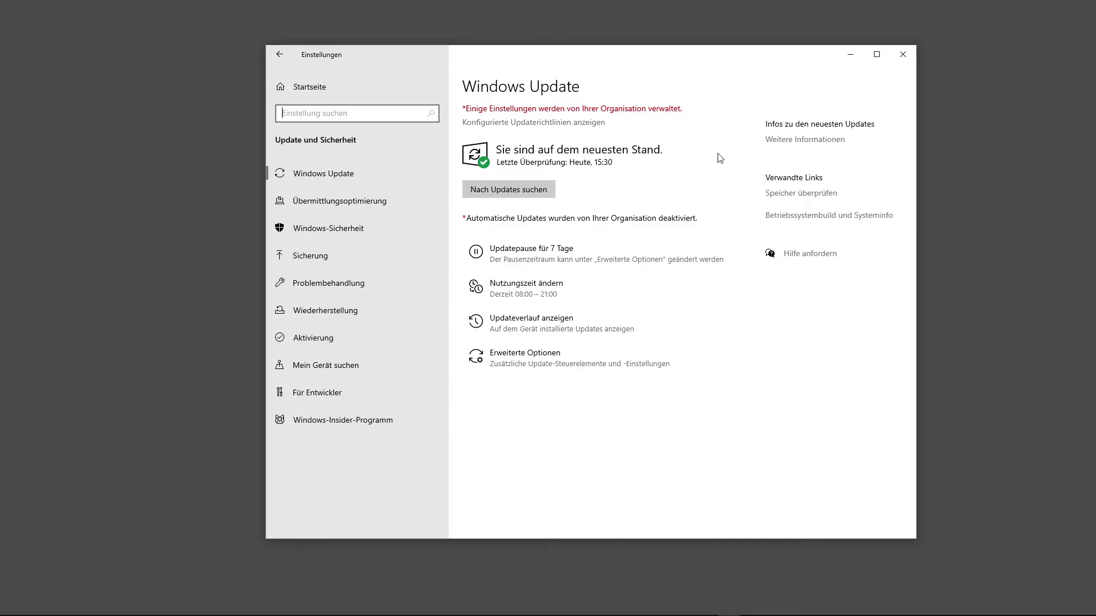
click(588, 123)
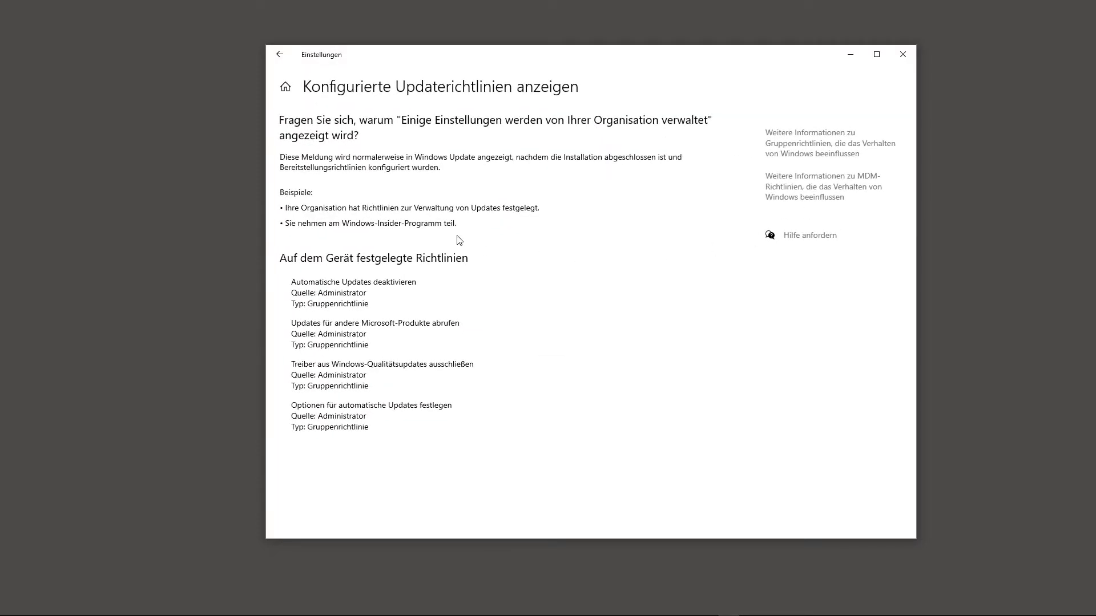